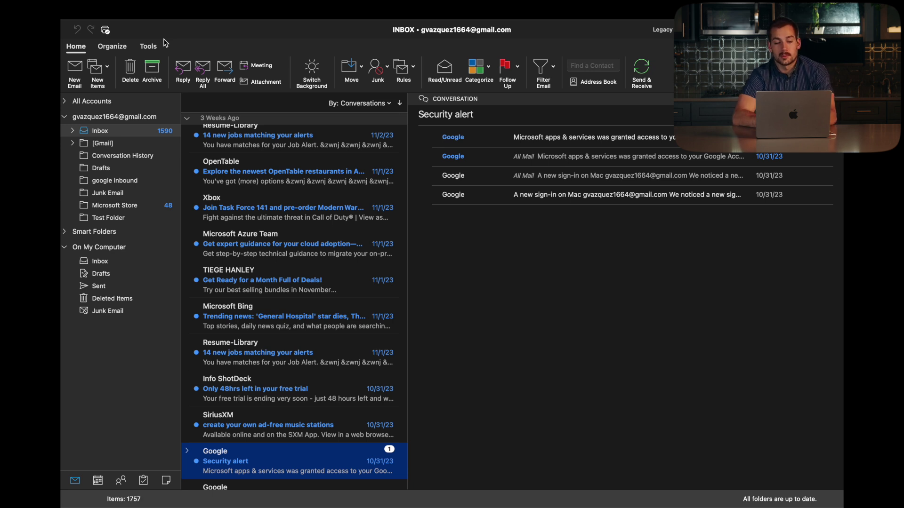
- Start a new email to the customer's e-mail address with the subject 'Salesperson Review'
{"action": "left_click", "coordinate": [76, 75]}
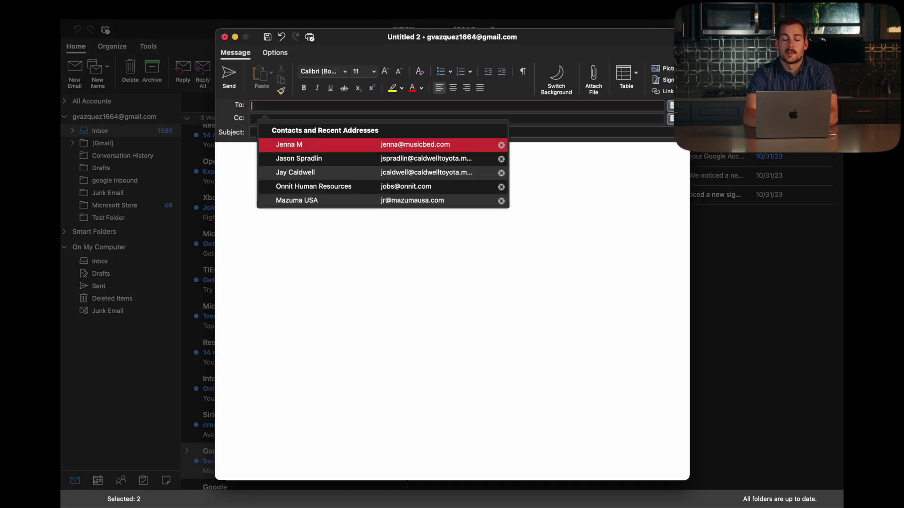
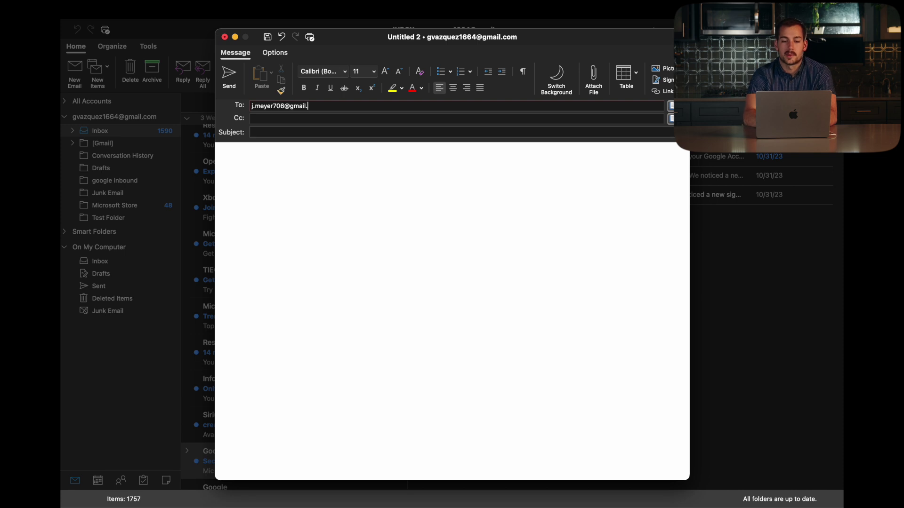
{"action": "left_click", "coordinate": [271, 132]}
{"action": "type", "text": "Hi"}
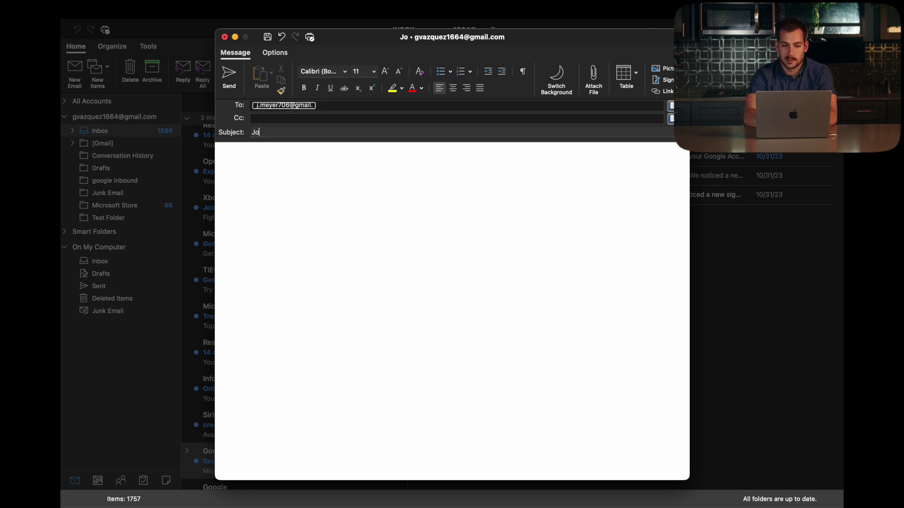
{"action": "key", "text": "BackSpace"}
{"action": "key", "text": "BackSpace"}
{"action": "type", "text": "Salesper"}
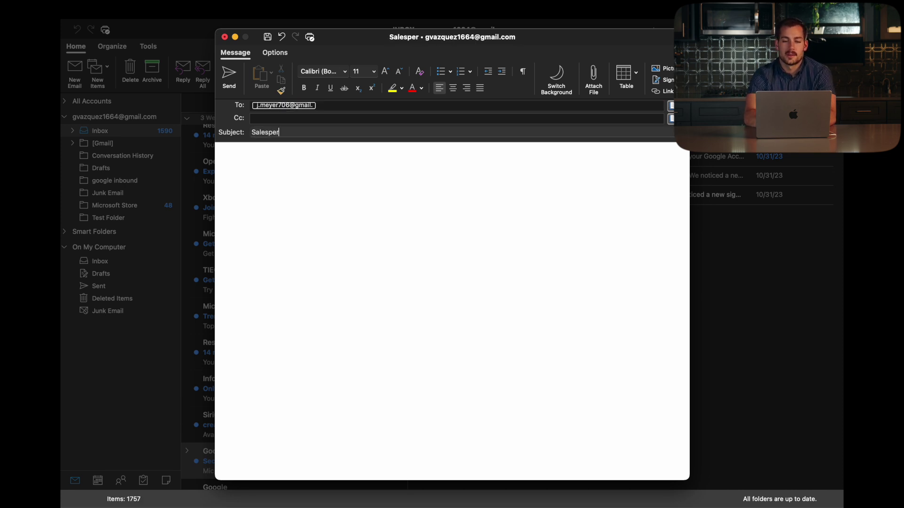
{"action": "type", "text": "son Review"}
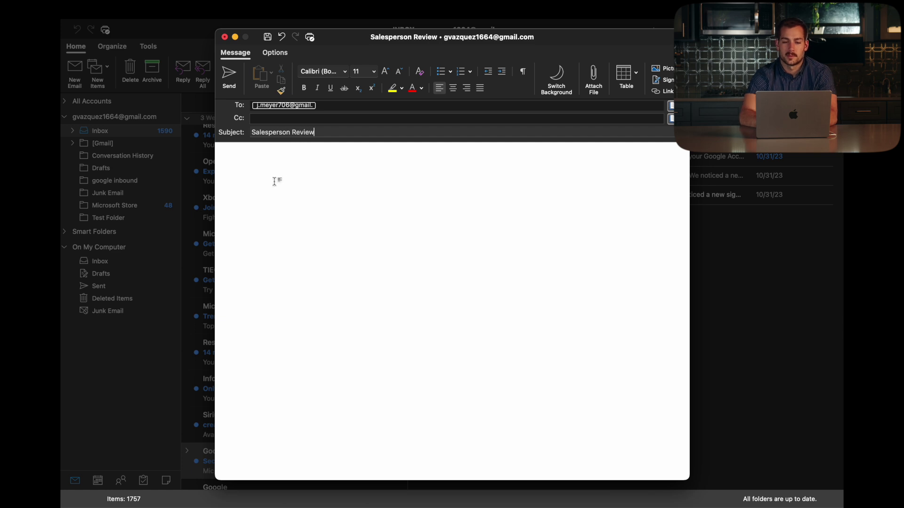
{"action": "left_click", "coordinate": [274, 181]}
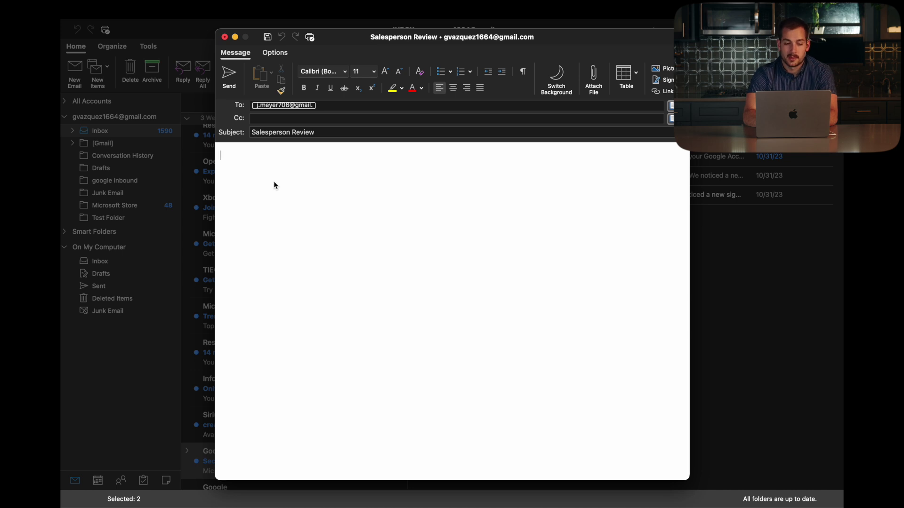
{"action": "key", "text": "Return"}
{"action": "type", "text": "This is "}
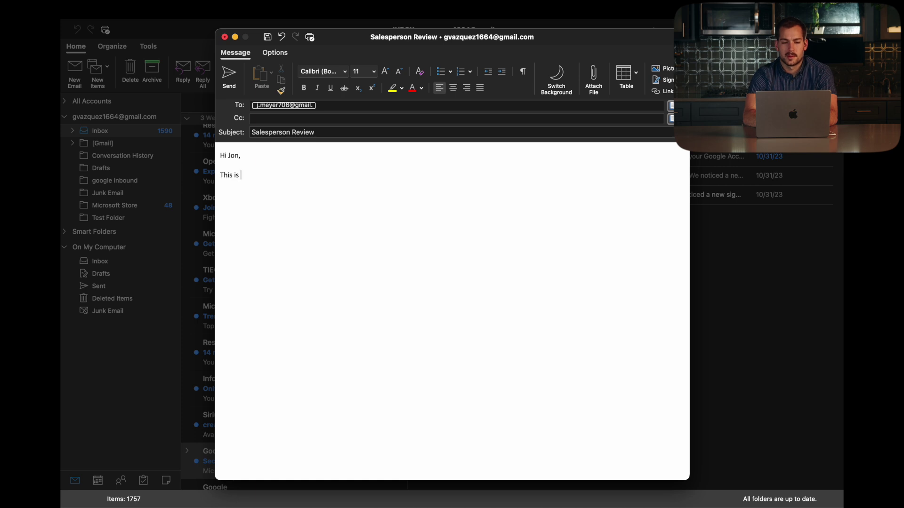
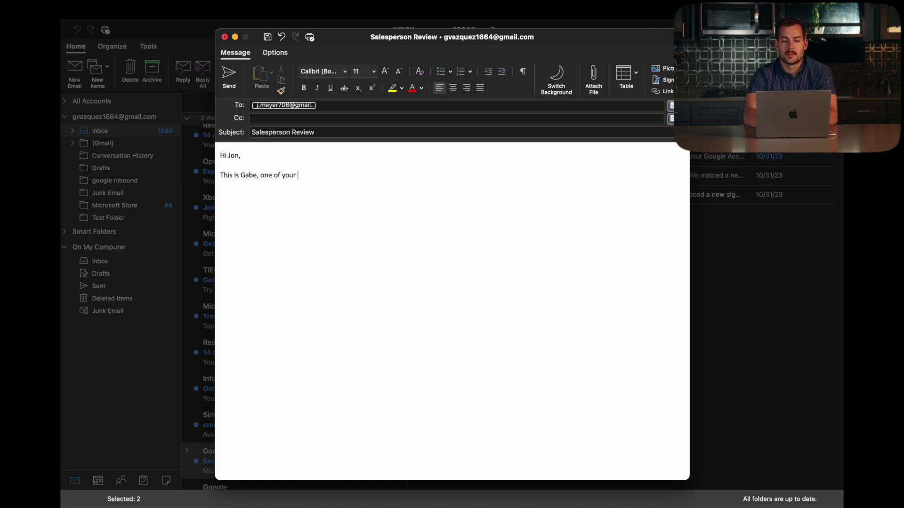
{"action": "type", "text": "newer custome"}
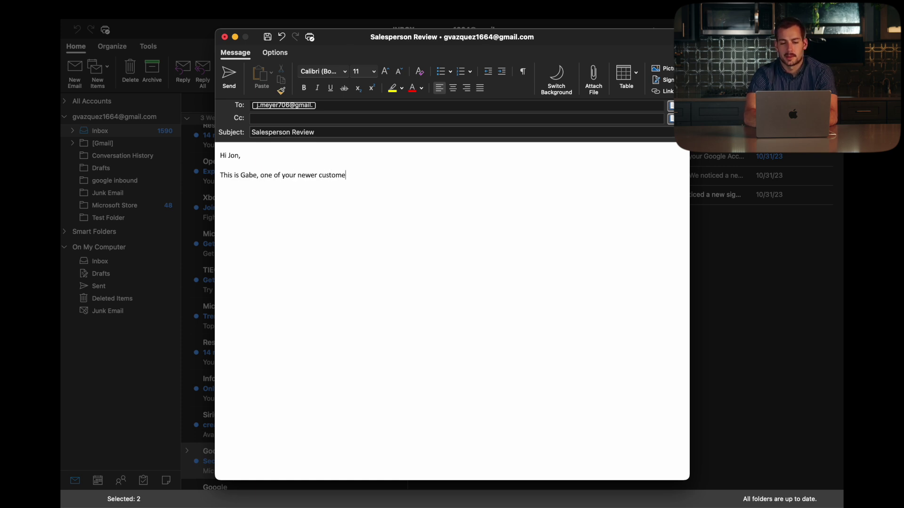
{"action": "type", "text": "rs at the deal"}
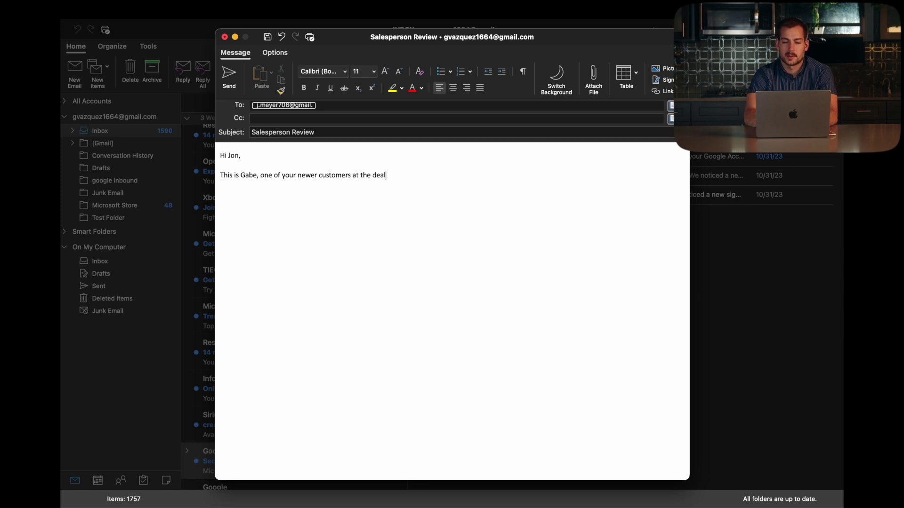
{"action": "type", "text": "ership. I wanted to mention"}
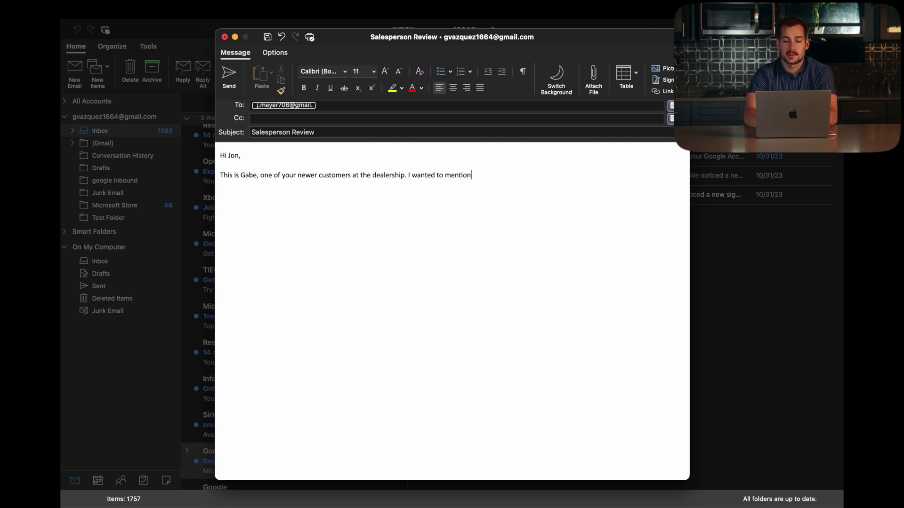
{"action": "type", "text": " my positive exp"}
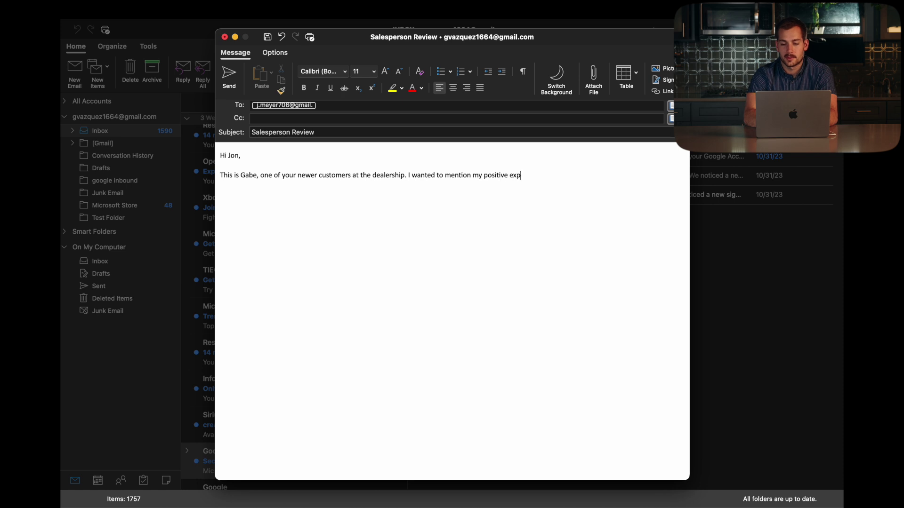
{"action": "type", "text": "erience working yo"}
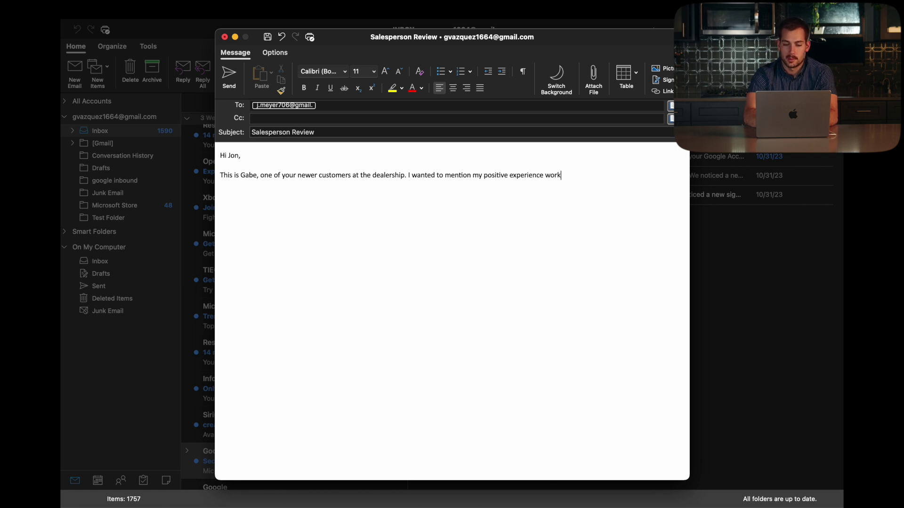
{"action": "key", "text": "BackSpace"}
{"action": "key", "text": "BackSpace"}
{"action": "type", "text": "with you"}
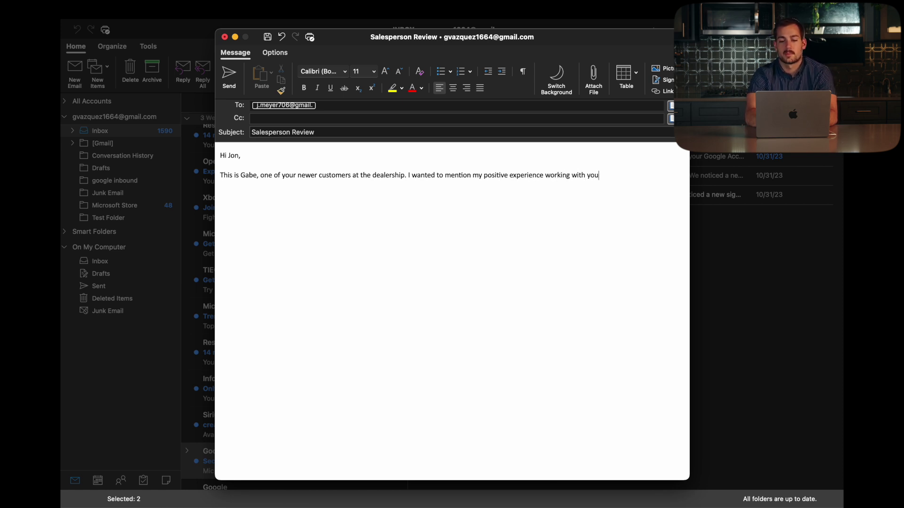
{"action": "type", "text": "r rep "}
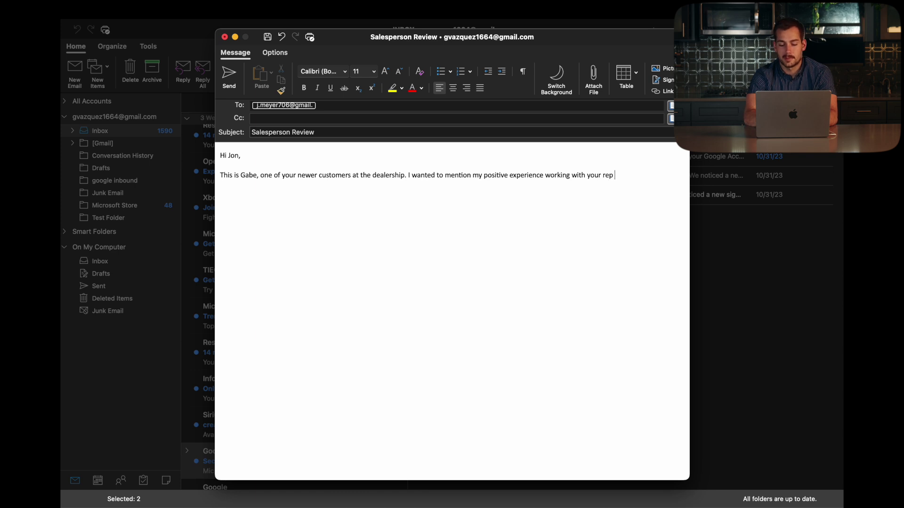
{"action": "type", "text": "@"}
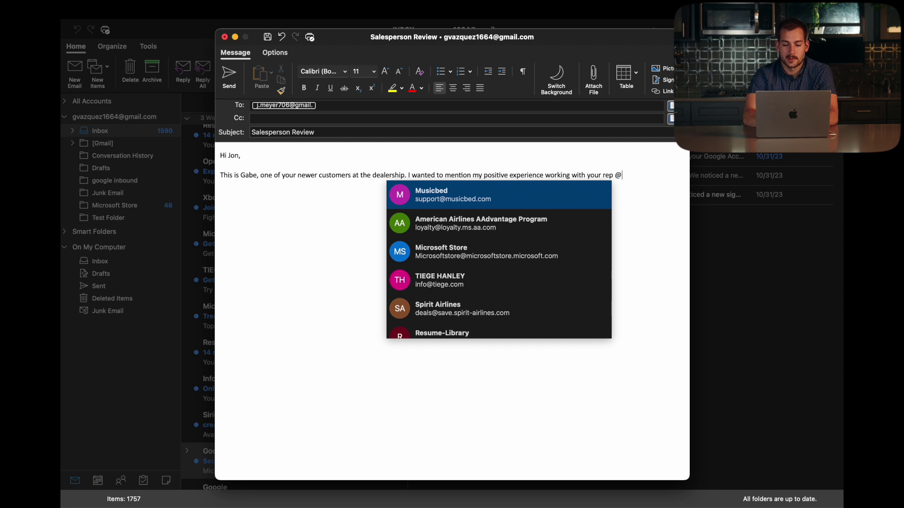
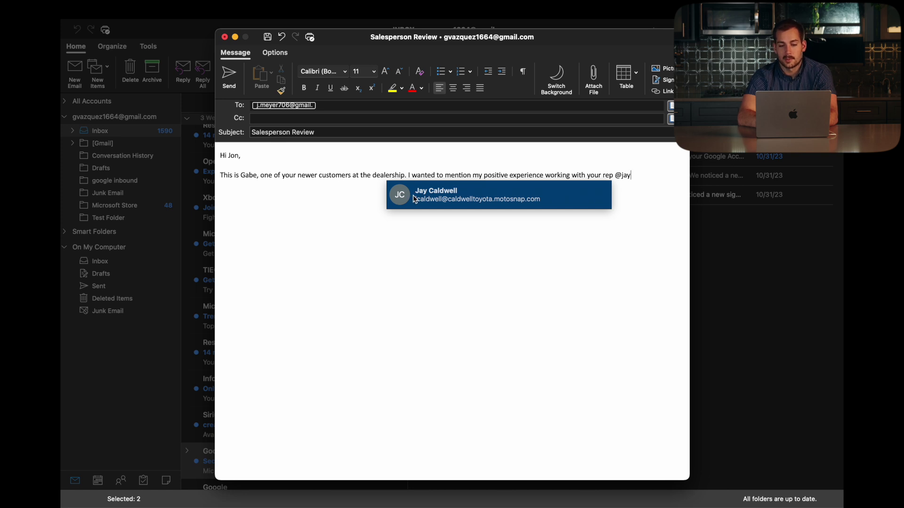
{"action": "left_click", "coordinate": [428, 195]}
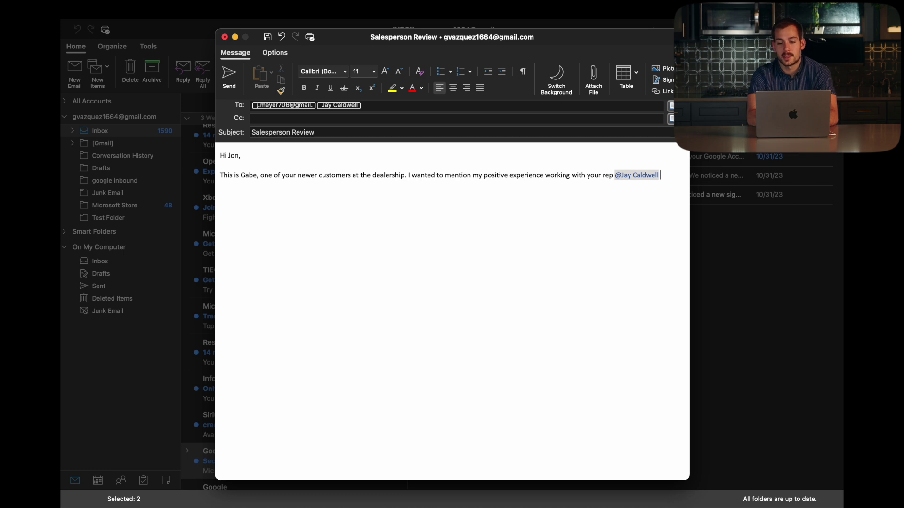
- Add a new paragraph reading 'He was fantastic and I had a great experience!'
{"action": "key", "text": "Return"}
{"action": "key", "text": "Return"}
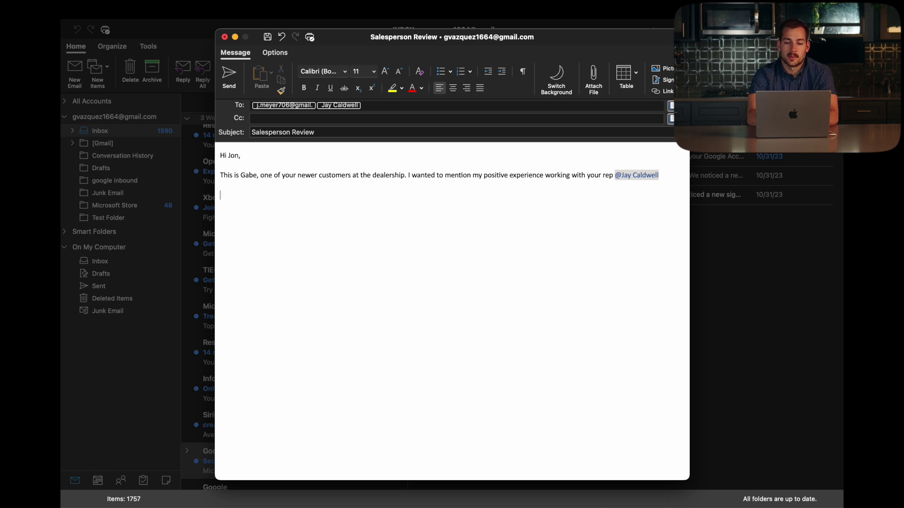
{"action": "type", "text": "H"}
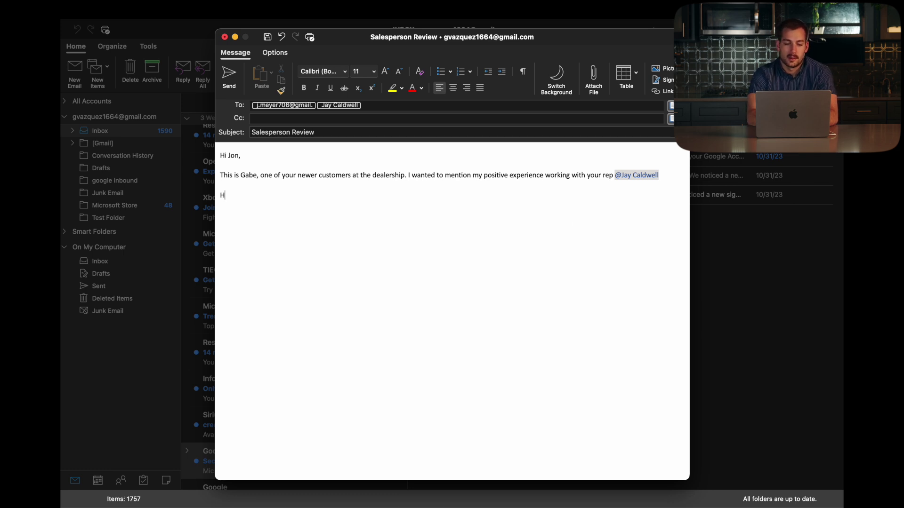
{"action": "type", "text": "e was fantasti"}
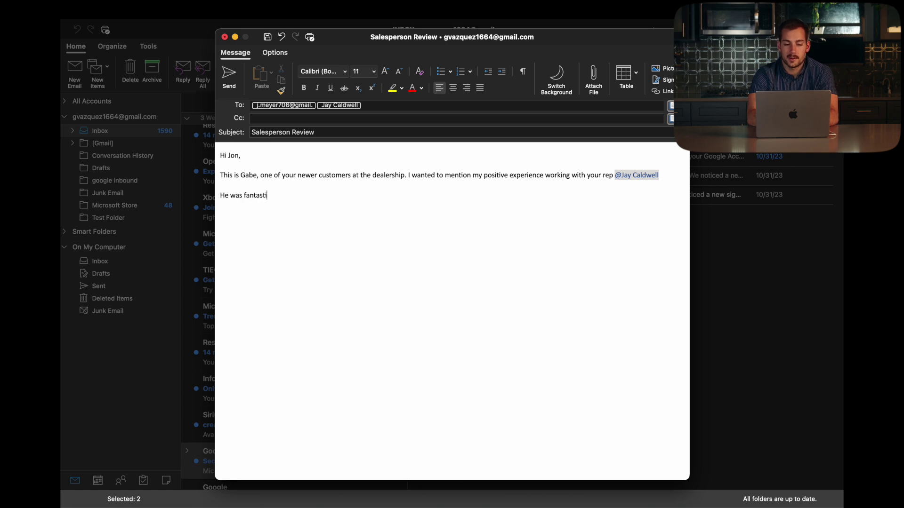
{"action": "type", "text": "c and I ha"}
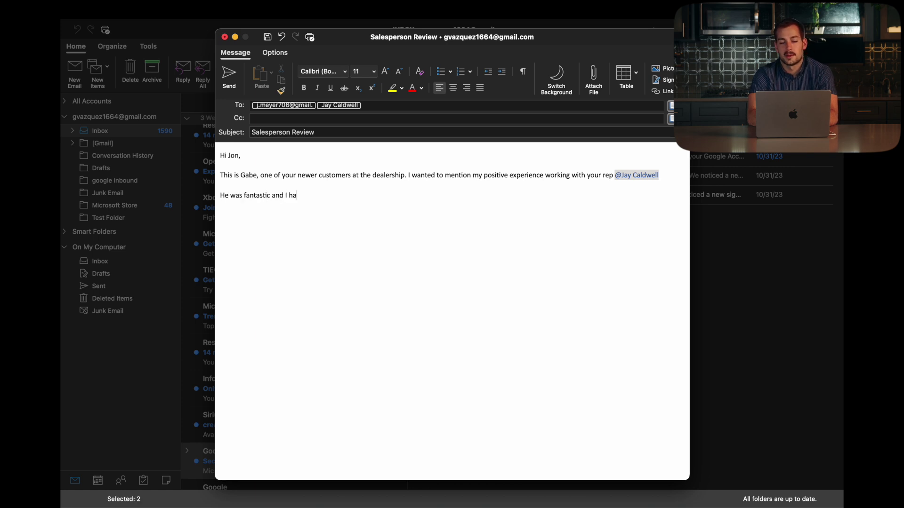
{"action": "type", "text": "d a great ex"}
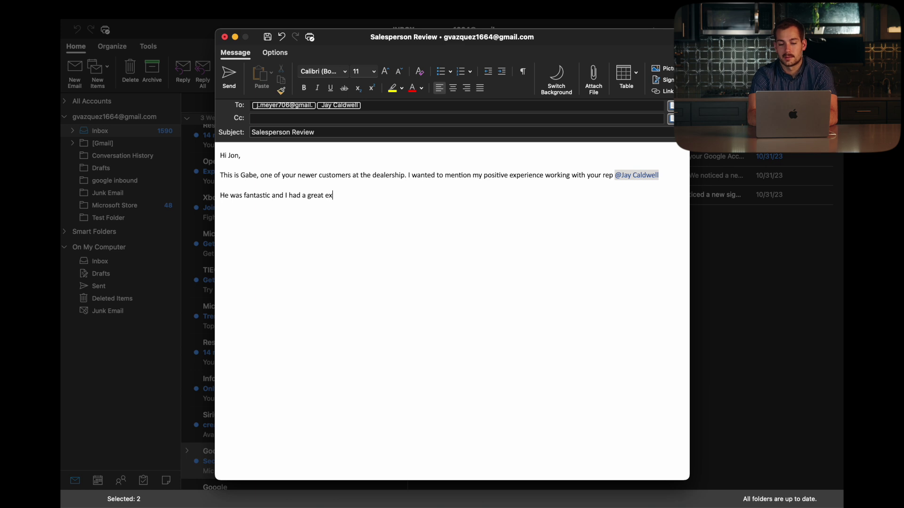
{"action": "type", "text": "perience!"}
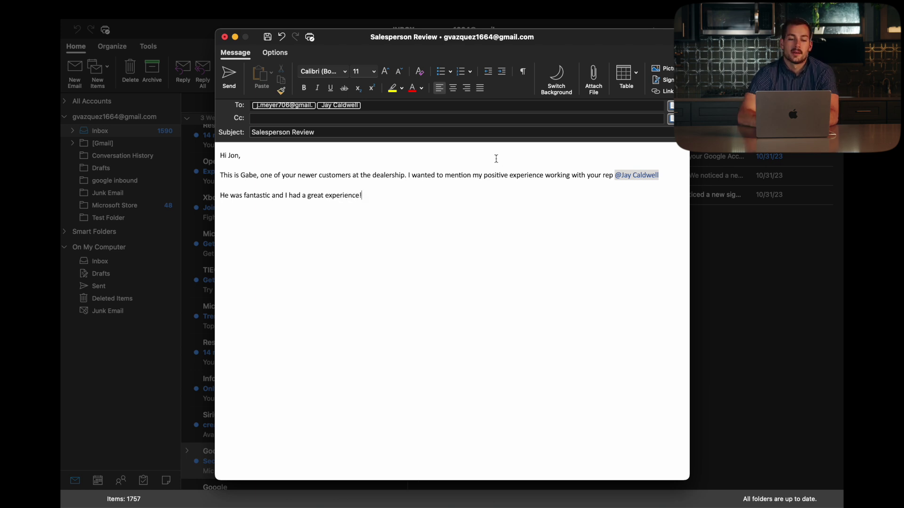